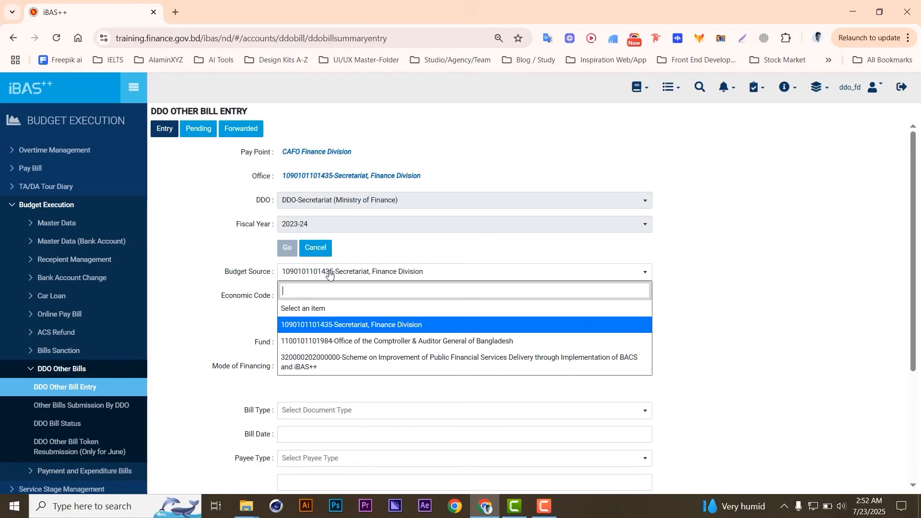
click(309, 327)
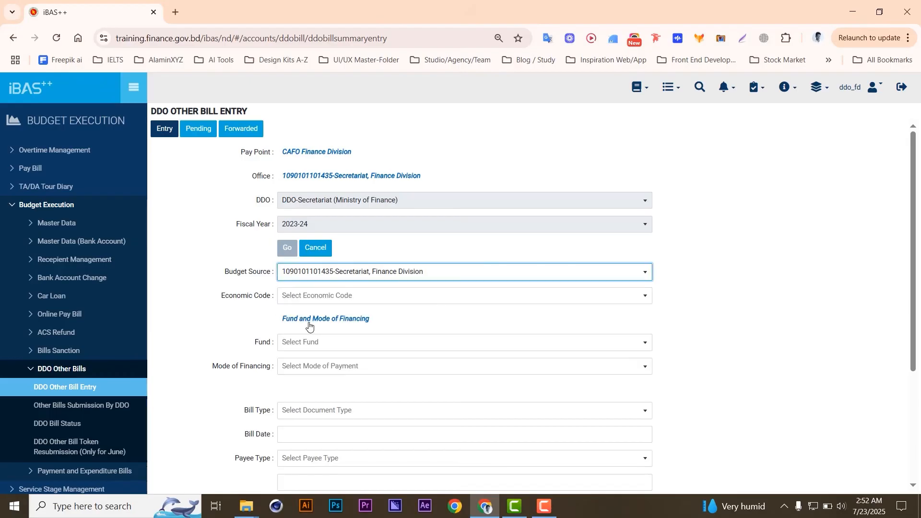
click(302, 296)
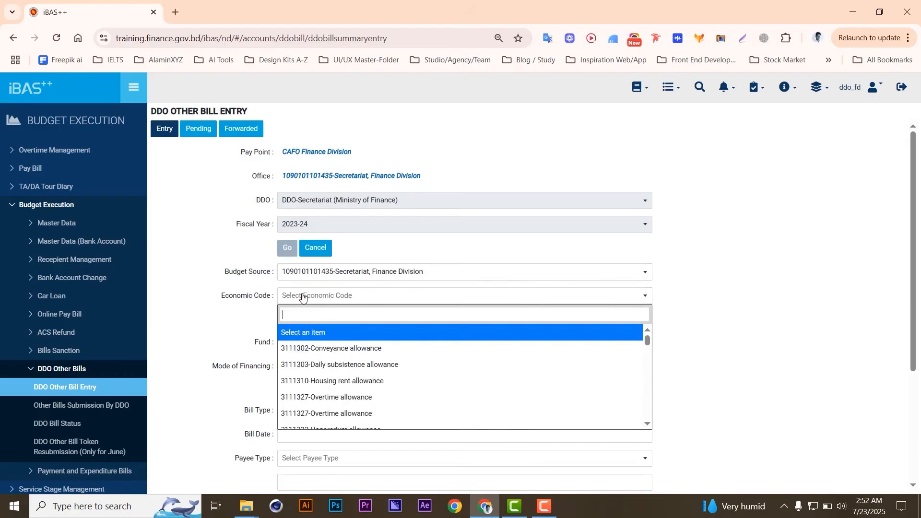
scroll(333, 384, down, 4)
scroll(334, 389, down, 2)
click(334, 391)
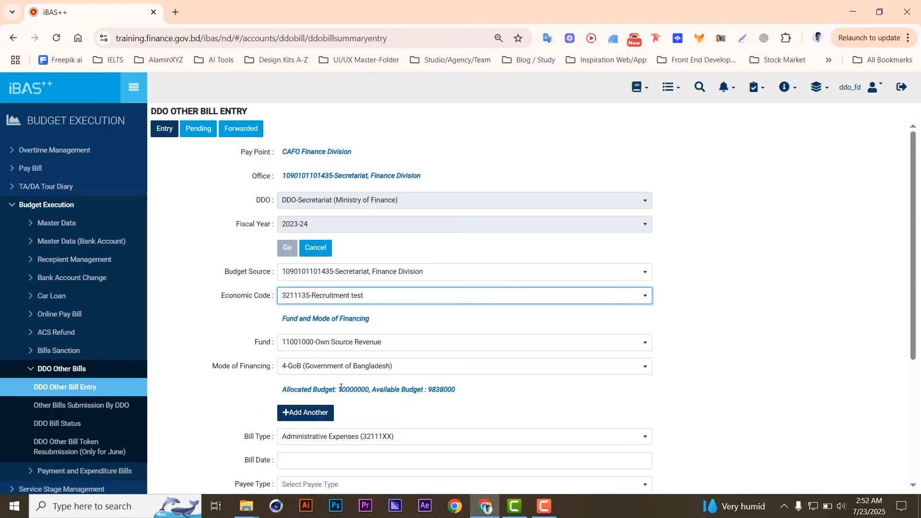
- Set the bill date to 01/02/2023 and the payee type to DDO
scroll(300, 400, down, 1)
scroll(300, 401, down, 1)
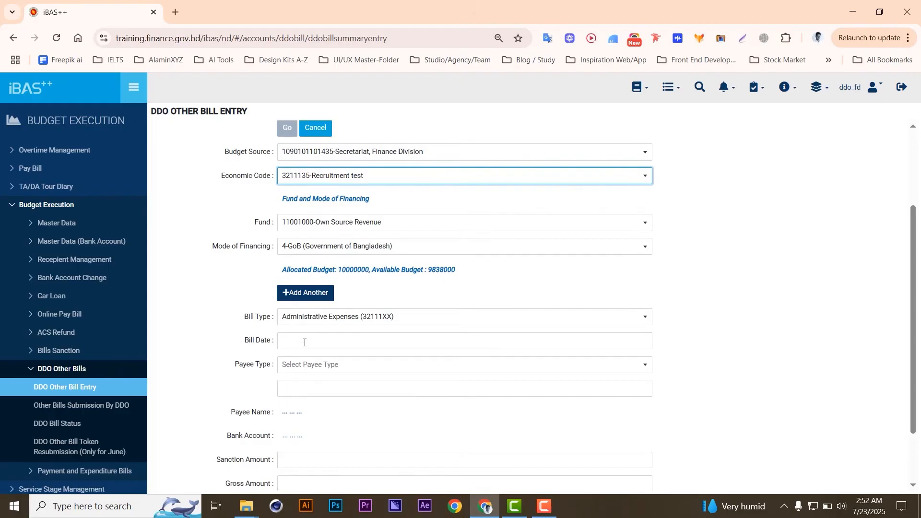
click(323, 341)
click(359, 360)
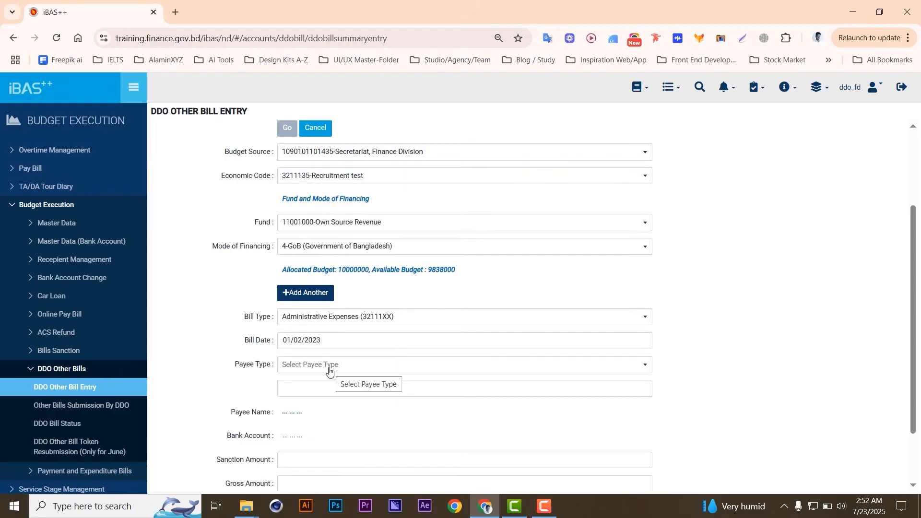
click(330, 373)
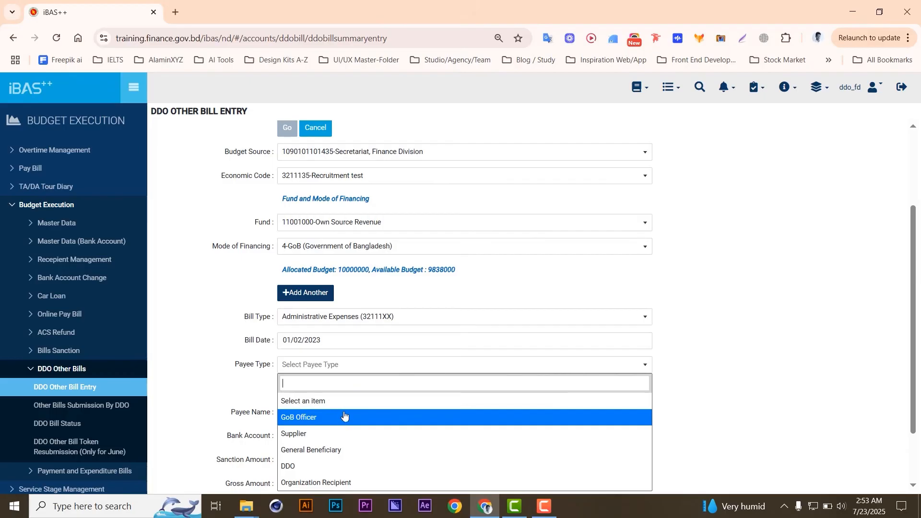
click(312, 474)
- Enter 10000 as both the sanction amount and the gross amount, with sanction memo number 12
scroll(314, 451, down, 2)
click(306, 385)
text(10000)
click(305, 407)
text(1000)
click(282, 438)
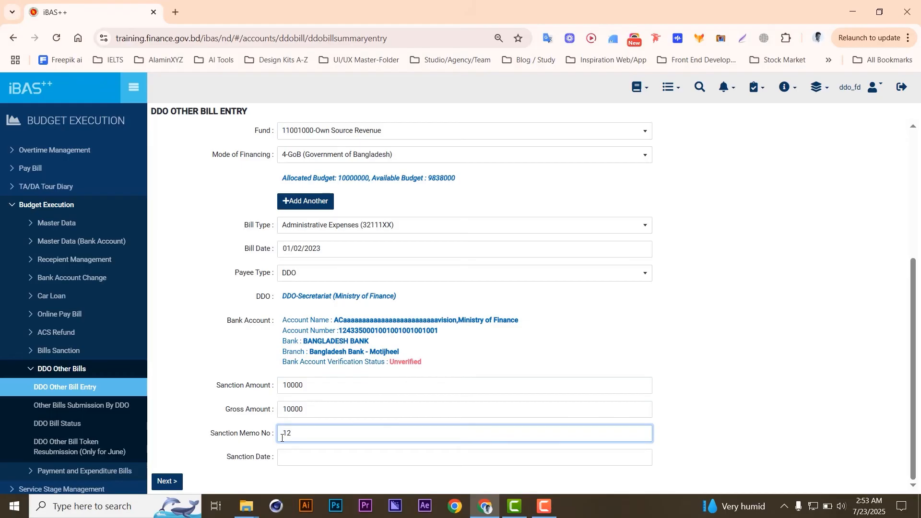
- Set the sanction date to 01/01/2023 and continue to the payments and deductions table
click(292, 460)
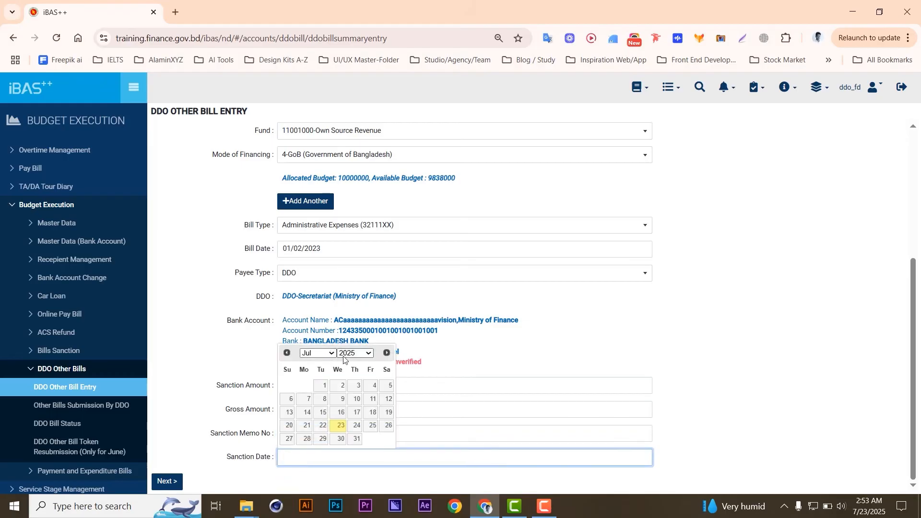
click(348, 353)
click(348, 315)
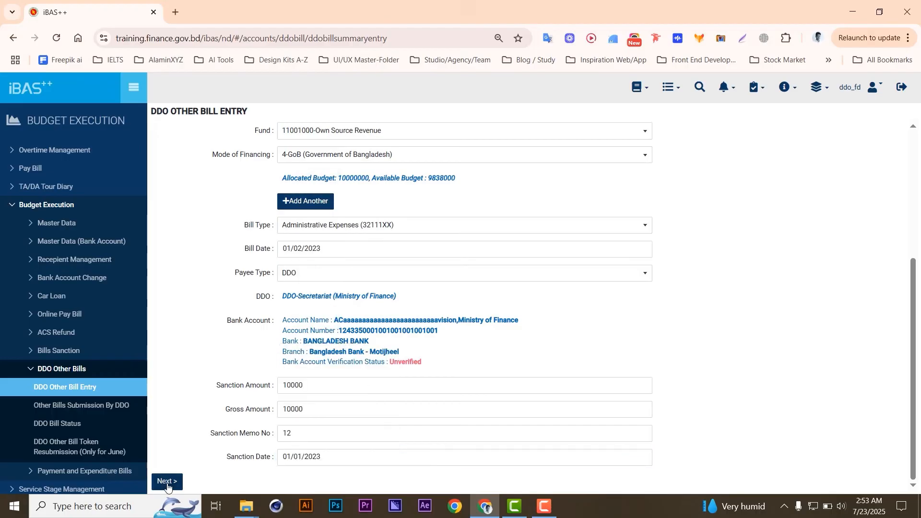
click(167, 486)
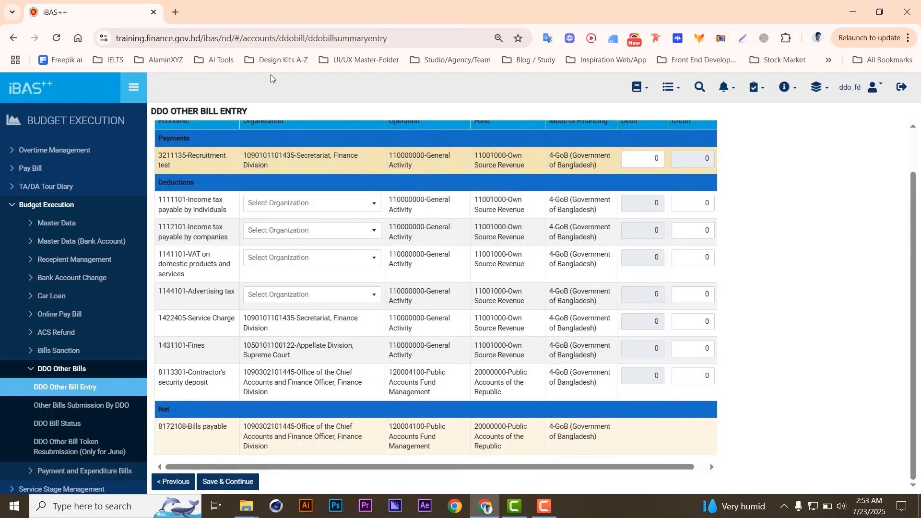
- Enter a debit of 10000 for the 3211135-Recruitment test payment
click(658, 160)
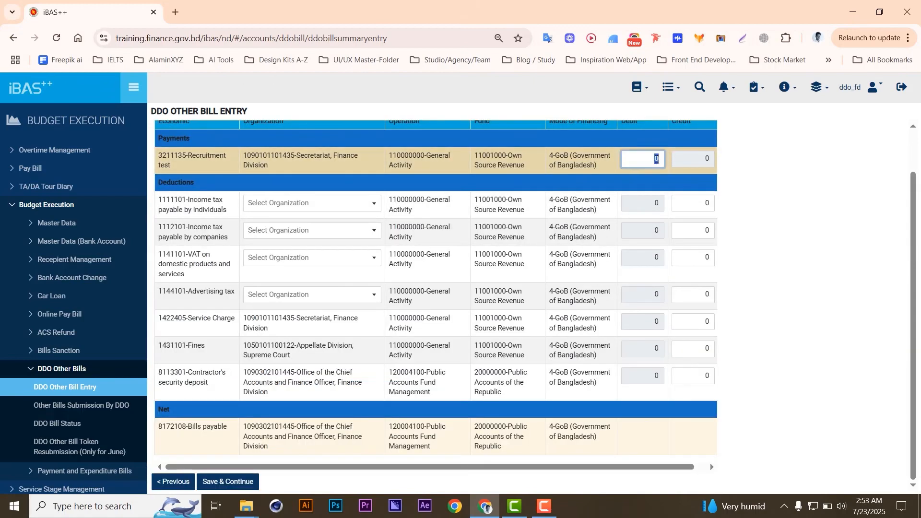
text(10000)
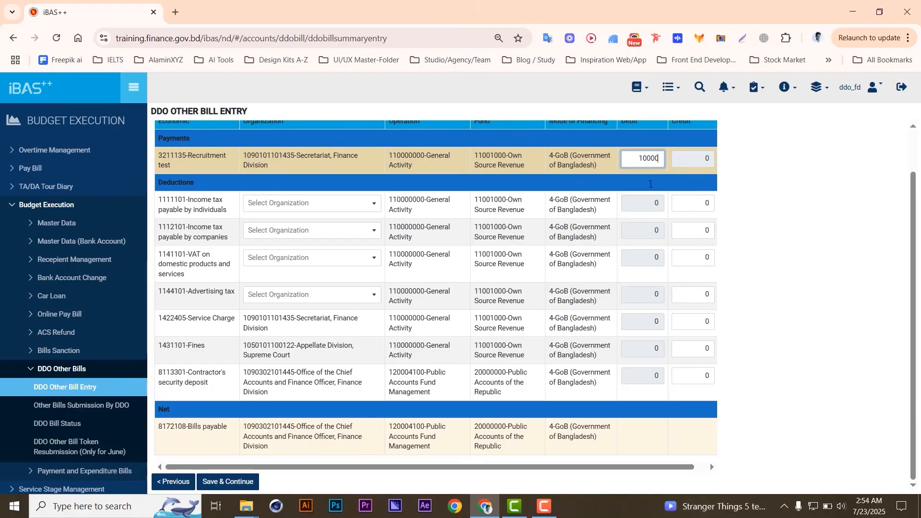
click(694, 203)
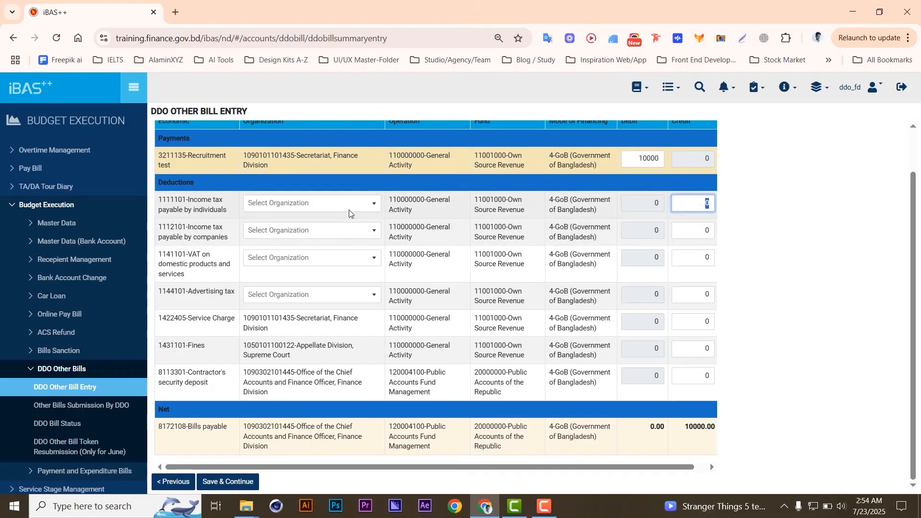
click(266, 205)
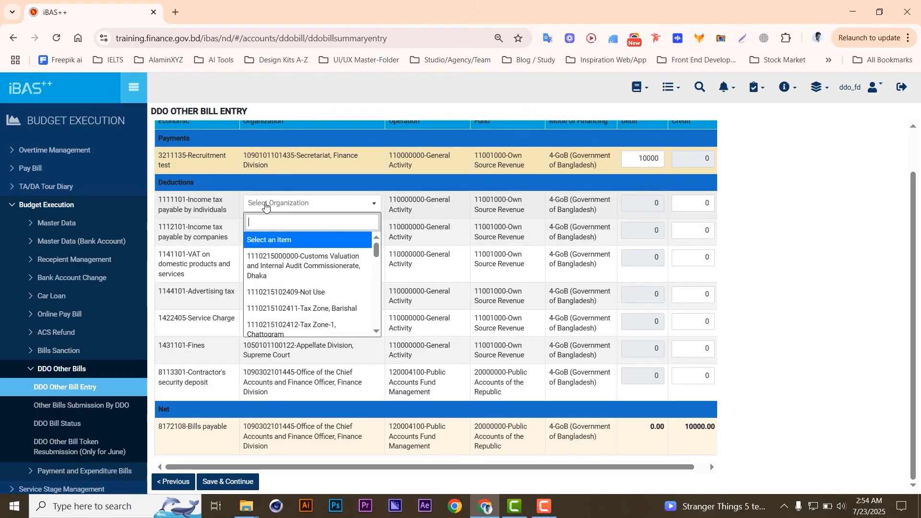
scroll(298, 295, down, 1)
scroll(298, 296, down, 1)
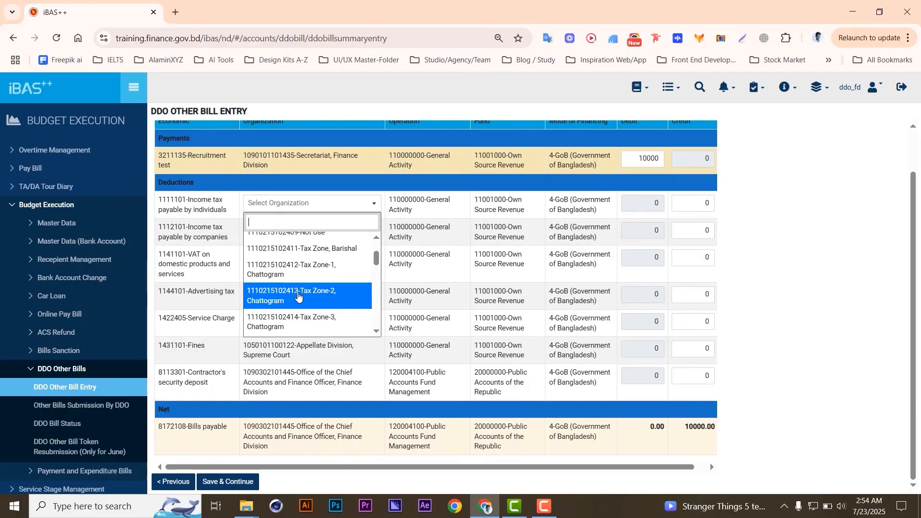
scroll(298, 295, down, 2)
click(301, 326)
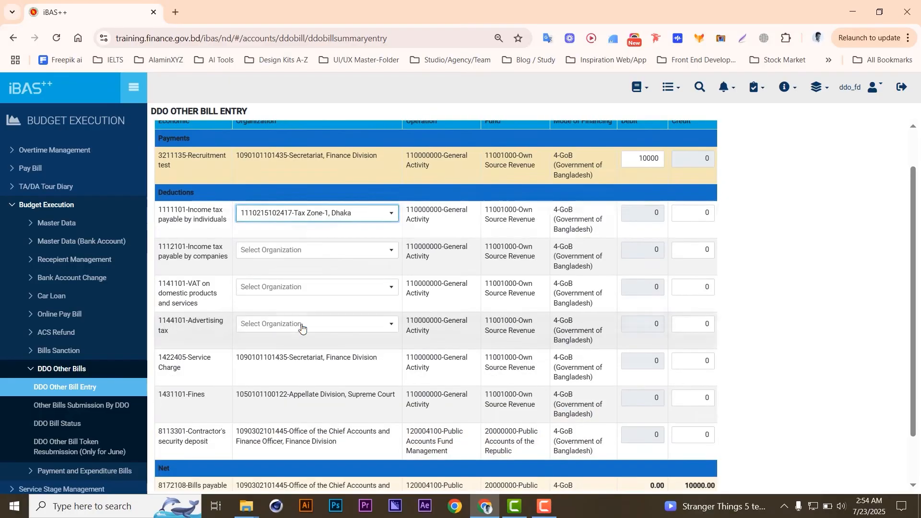
click(707, 214)
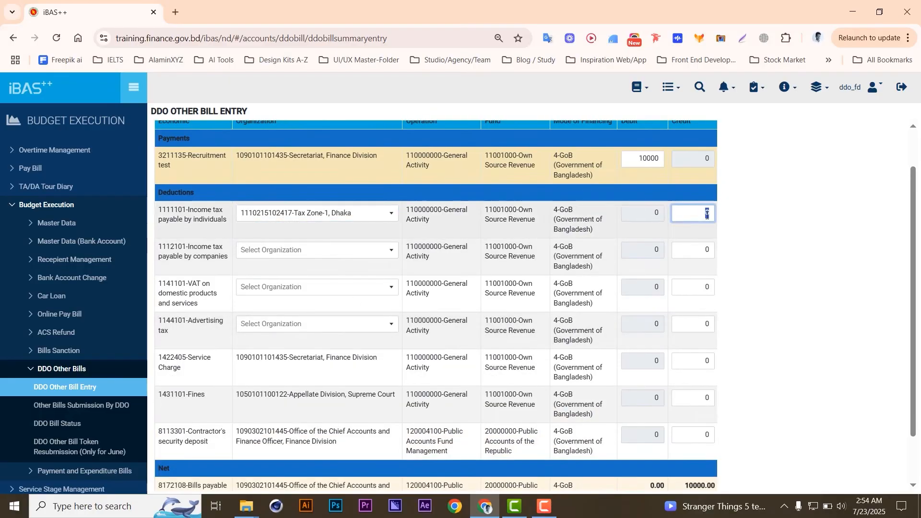
text(500)
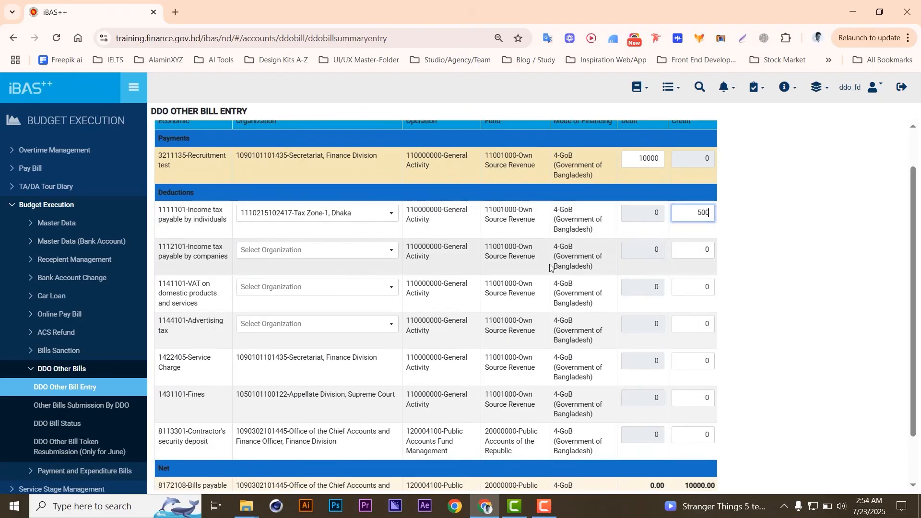
scroll(710, 463, down, 1)
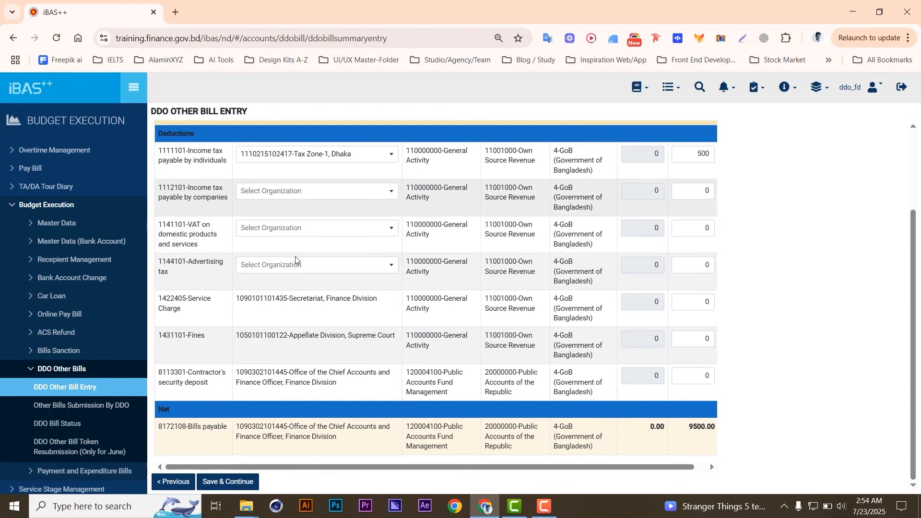
click(293, 229)
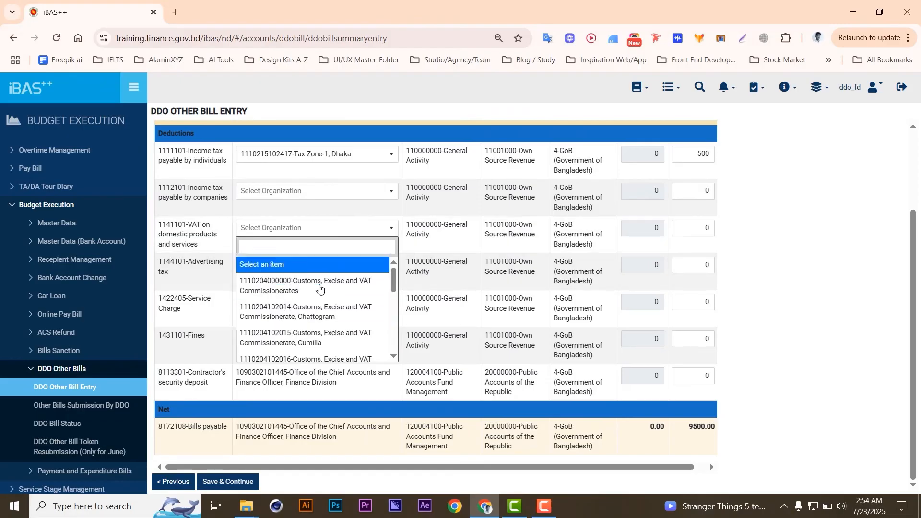
click(293, 288)
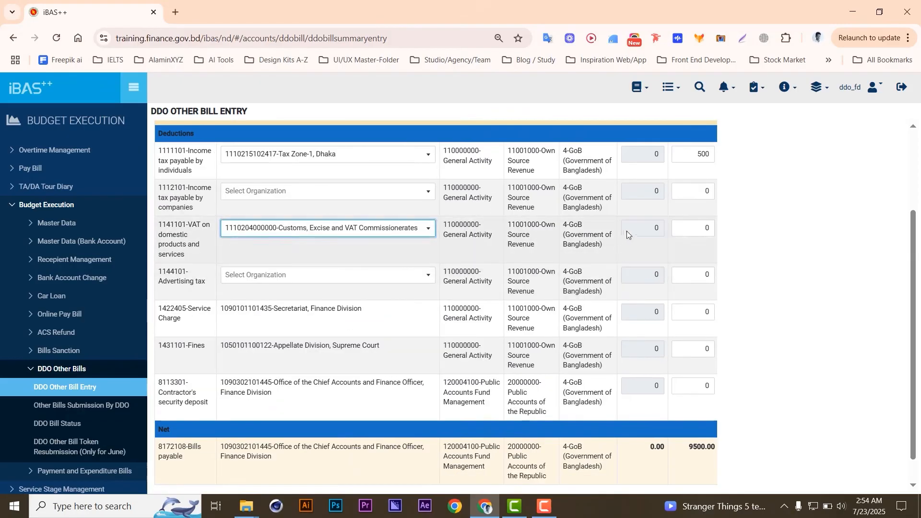
click(713, 231)
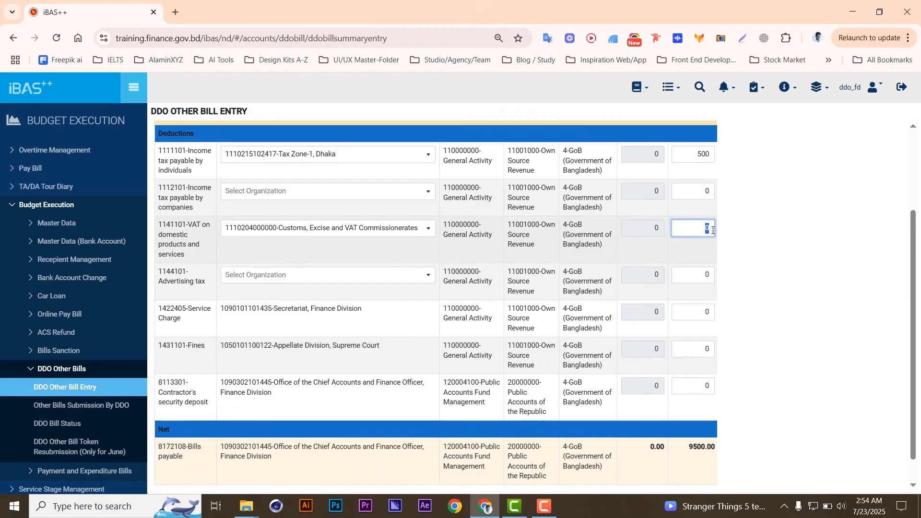
text(100)
click(649, 325)
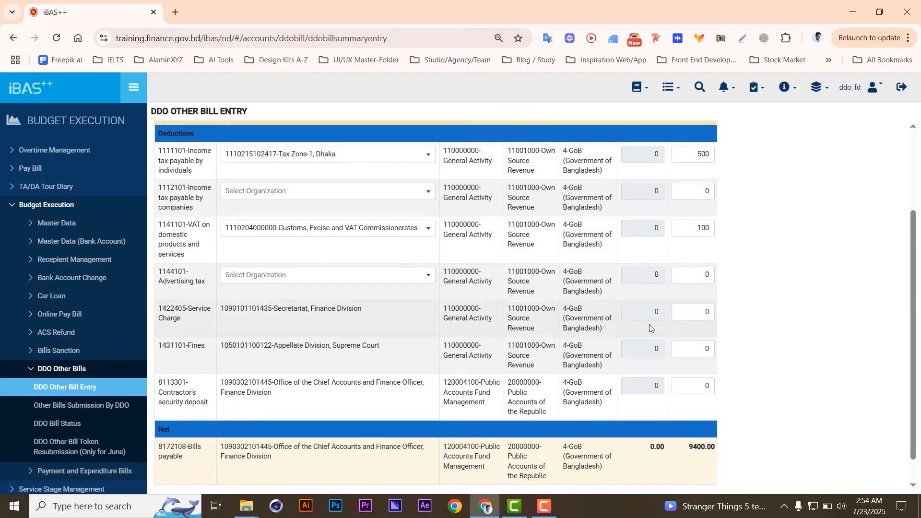
- Save the bill summary and close the resulting message
scroll(650, 324, down, 1)
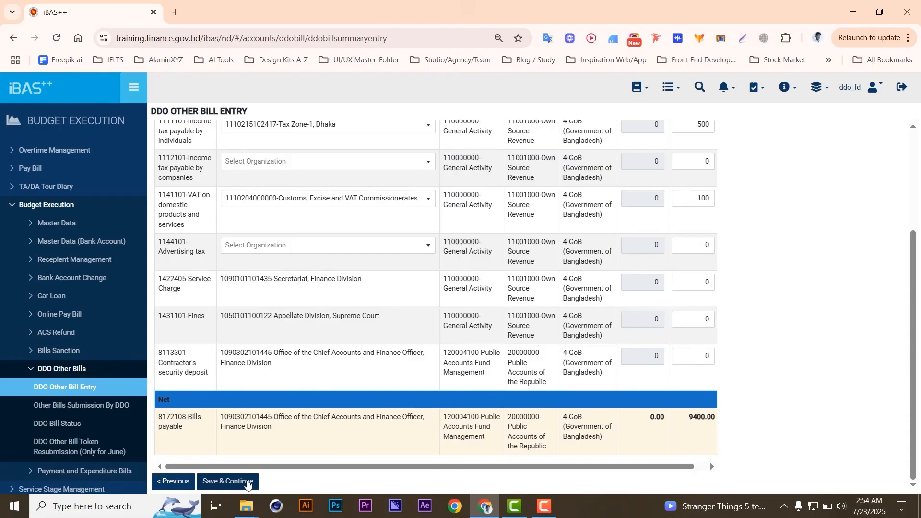
click(247, 483)
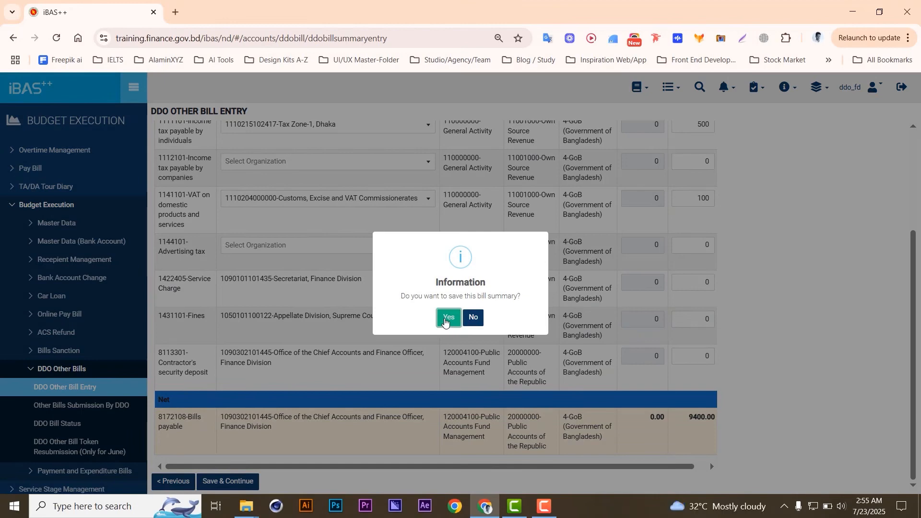
click(446, 319)
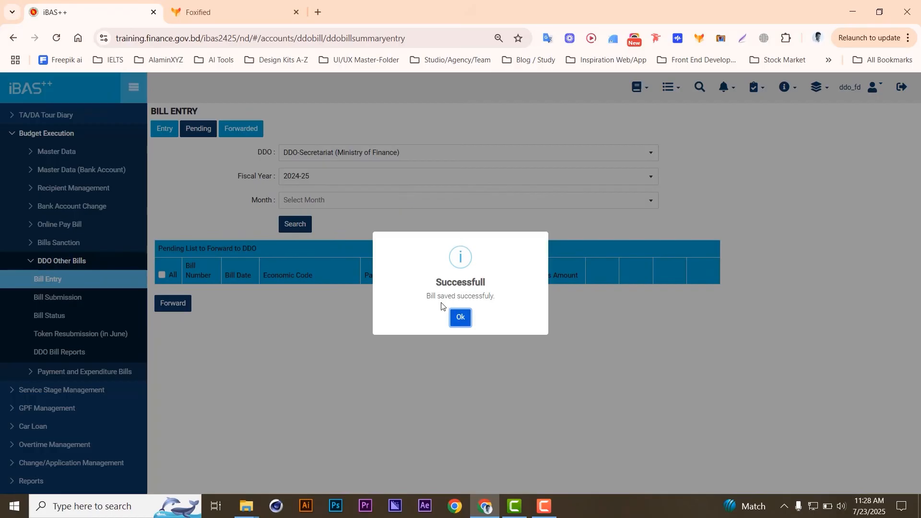
click(459, 321)
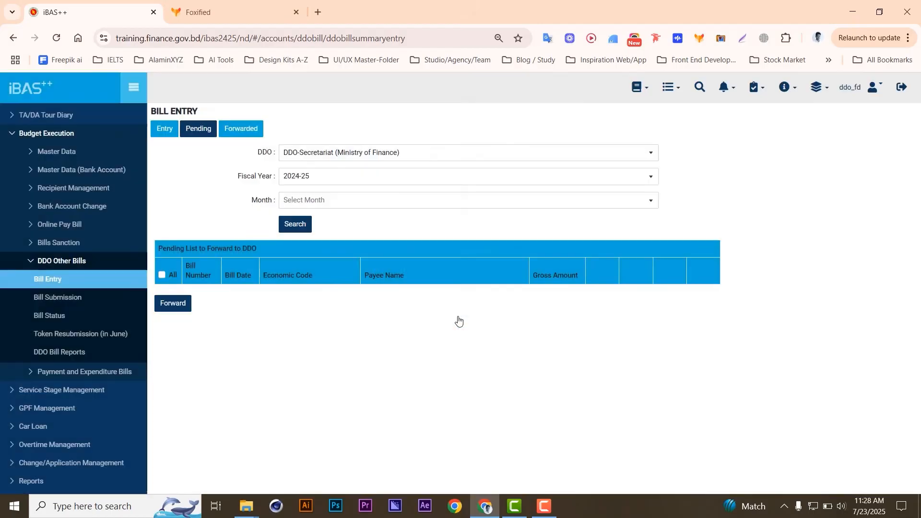
- Search the pending bills of fiscal year 2024-25 for the month 08-February 2025
click(197, 129)
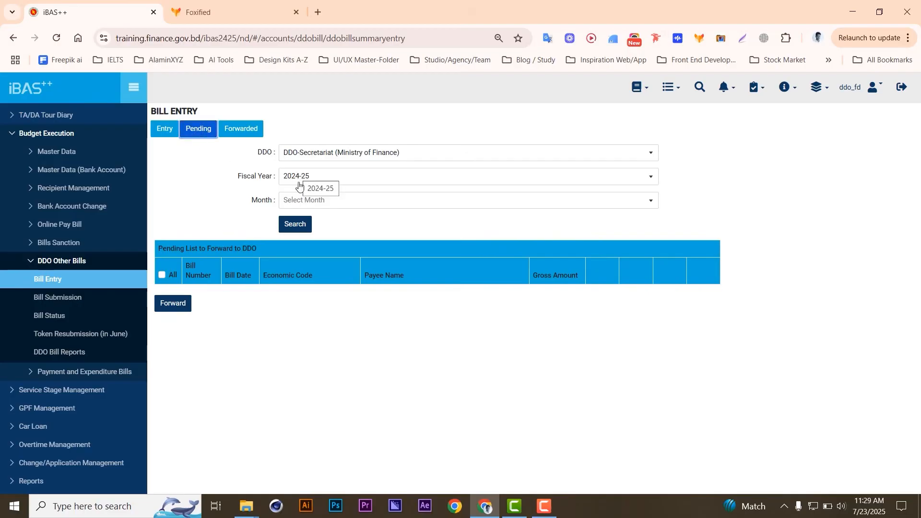
click(306, 202)
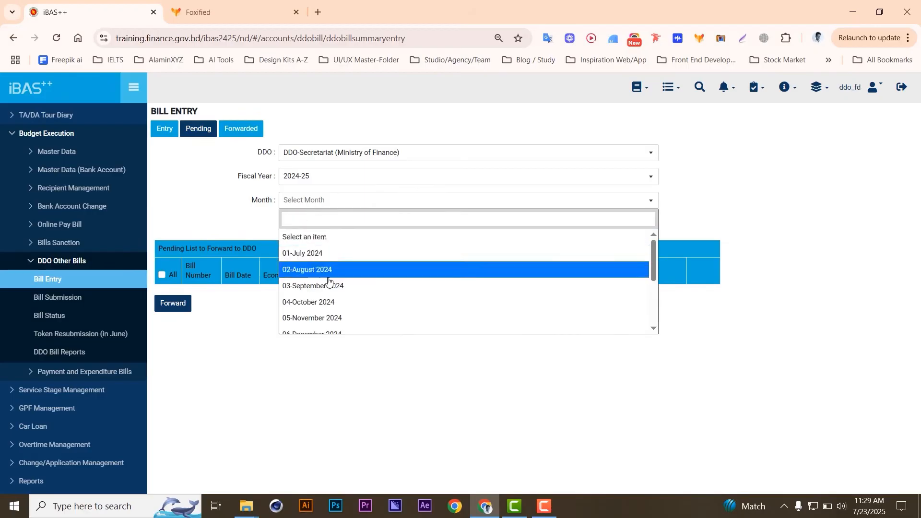
scroll(331, 281, down, 1)
click(321, 307)
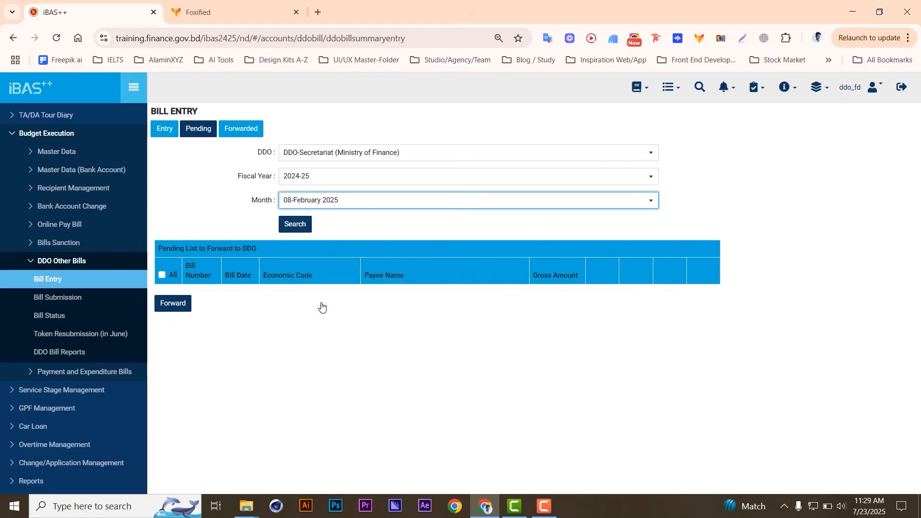
click(296, 226)
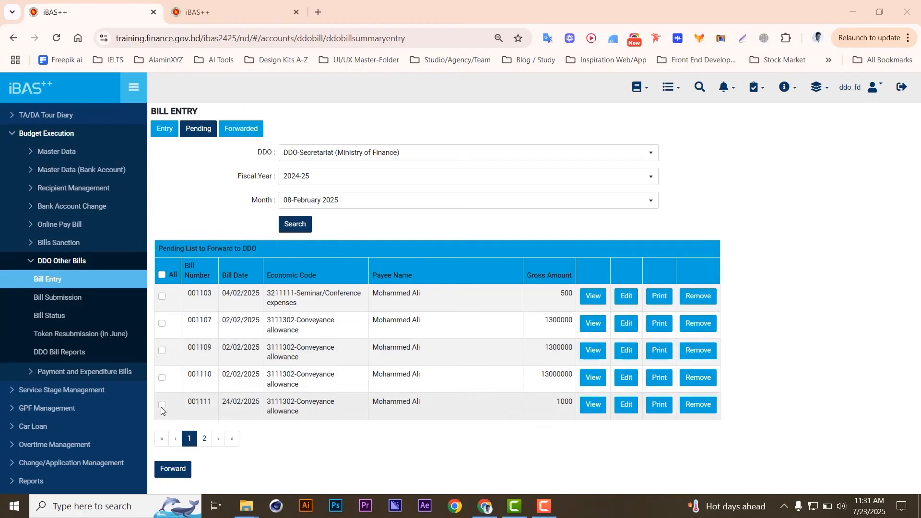
- Select the 10000 legal expenses bill on page 2 of the pending list and review its bill details
click(205, 440)
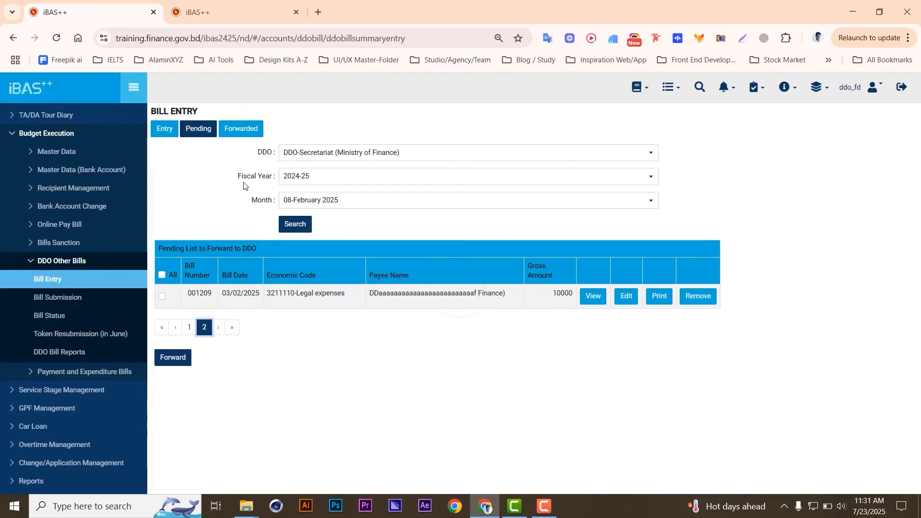
click(162, 297)
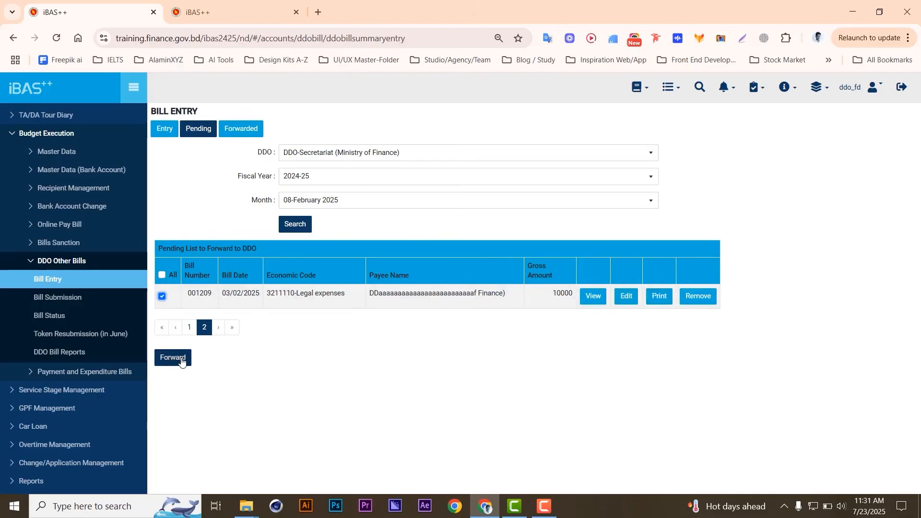
click(597, 303)
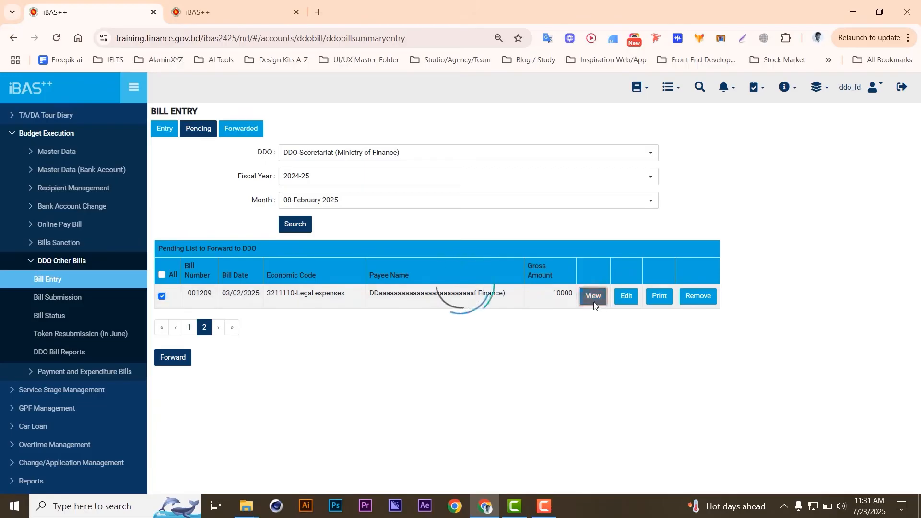
scroll(444, 245, down, 3)
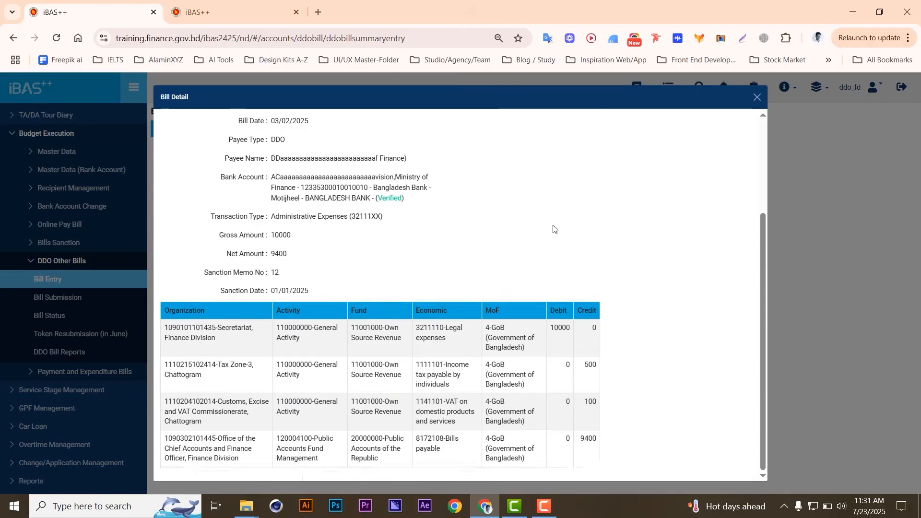
- Close the bill details, forward the selected legal expenses bill to the DDO, and acknowledge the result
scroll(553, 228, up, 3)
click(757, 97)
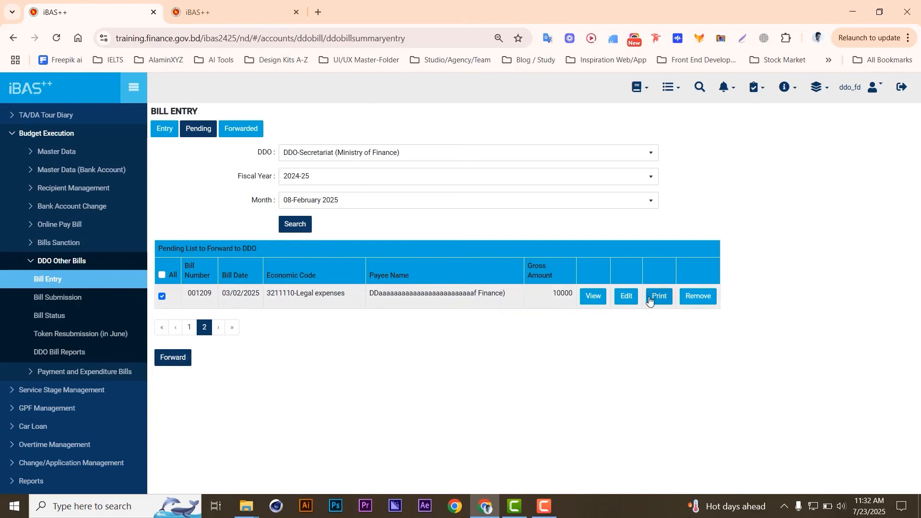
click(630, 302)
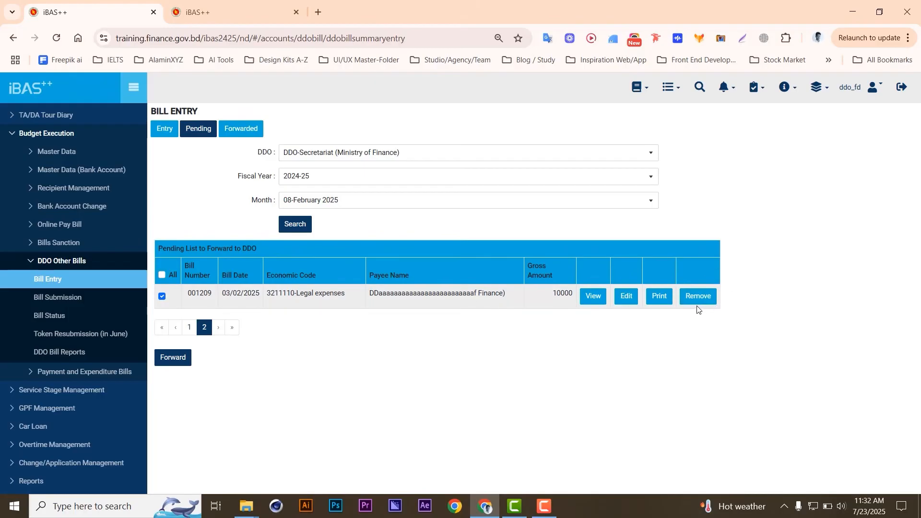
click(178, 362)
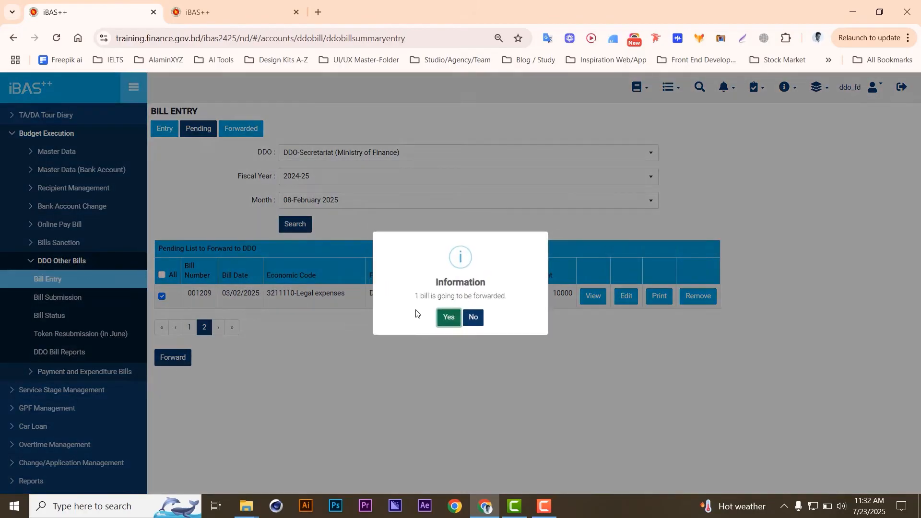
click(448, 319)
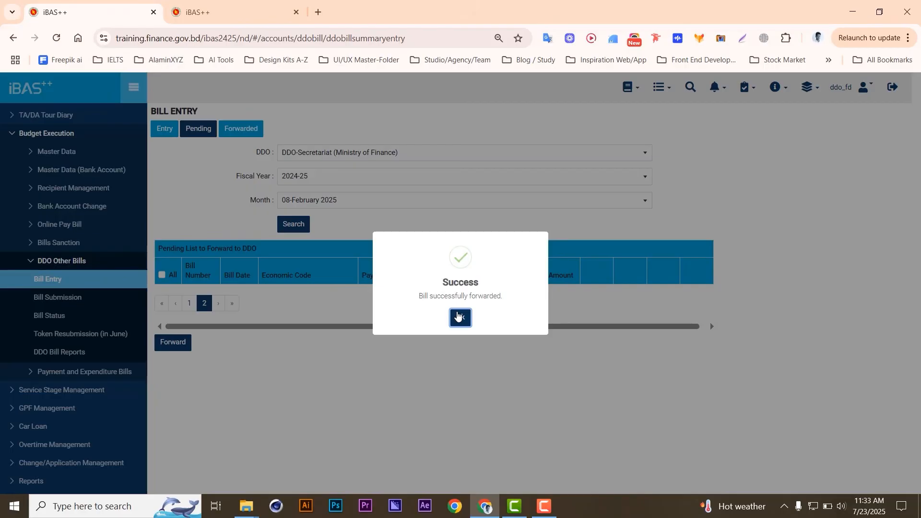
click(458, 317)
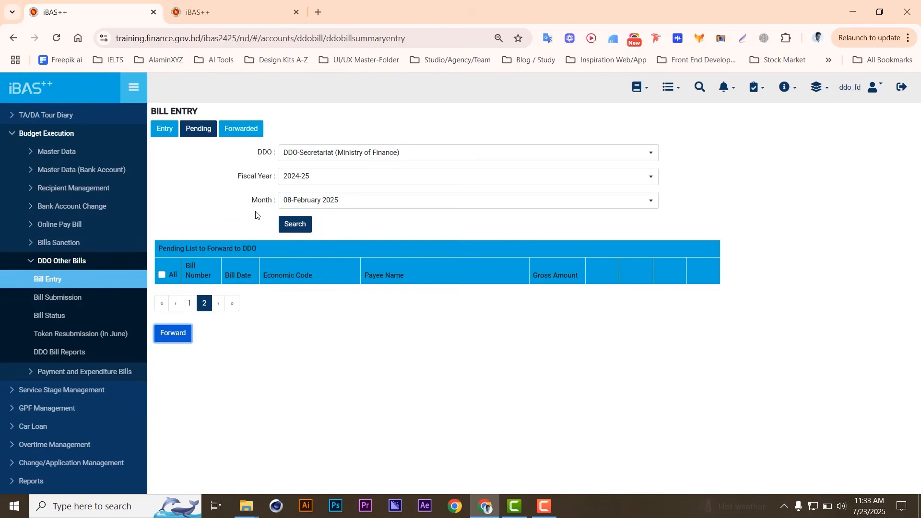
- Search the forwarded bills of fiscal year 2024-25 for the month 08-February 2025
click(238, 130)
click(305, 205)
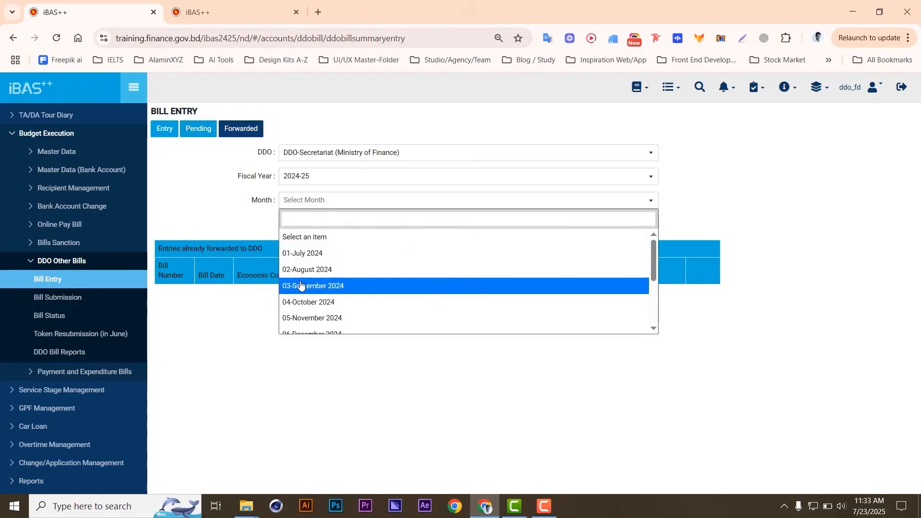
scroll(317, 301, down, 2)
scroll(317, 301, up, 2)
scroll(317, 301, down, 4)
click(309, 261)
click(303, 230)
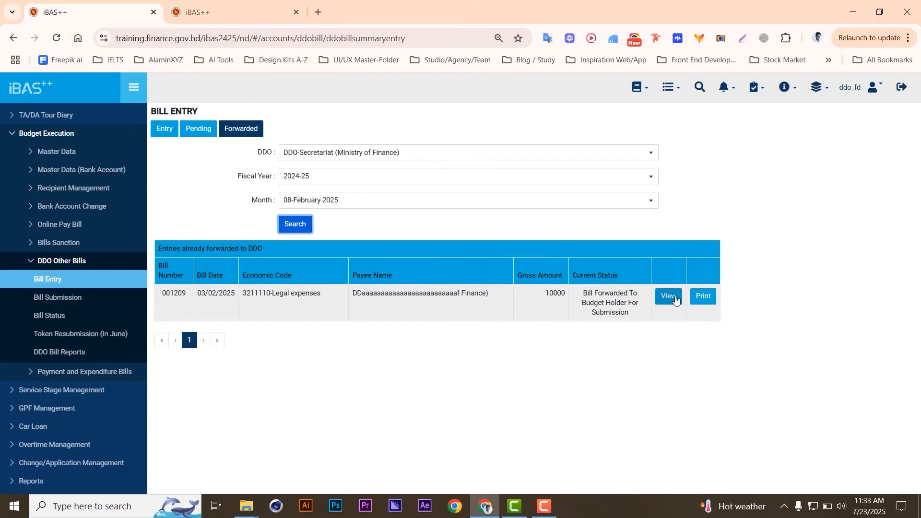
- Copy the forwarded bill's number, look it up in Bill Status for 2024-25, and examine its details down to the bill status
double_click(175, 293)
key(ctrl+c)
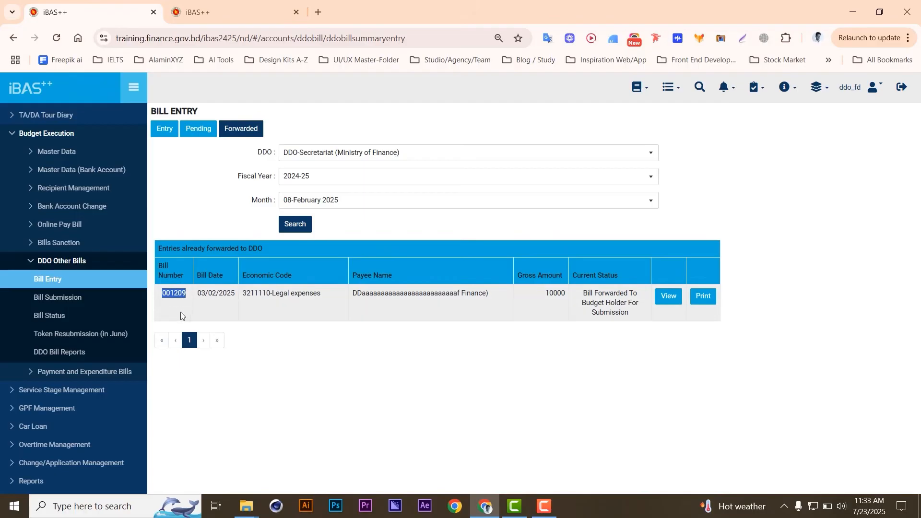
click(56, 316)
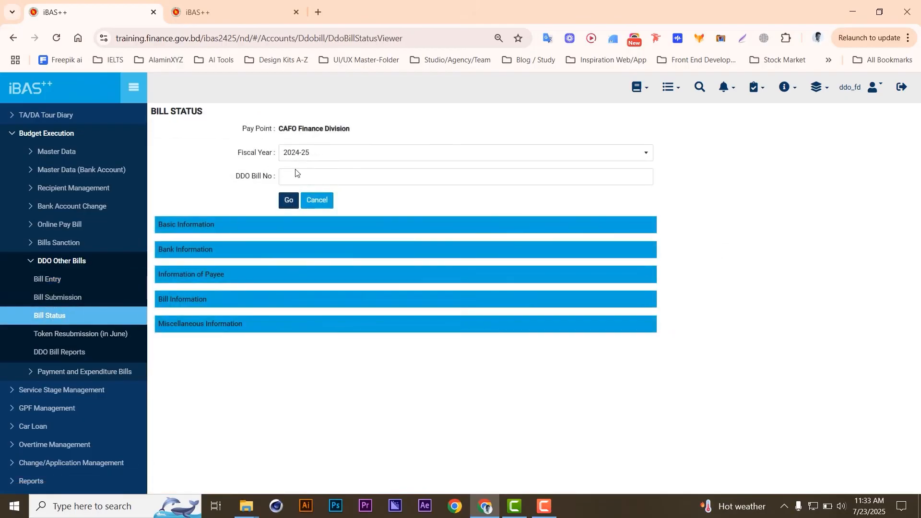
click(298, 174)
key(ctrl+v)
click(287, 202)
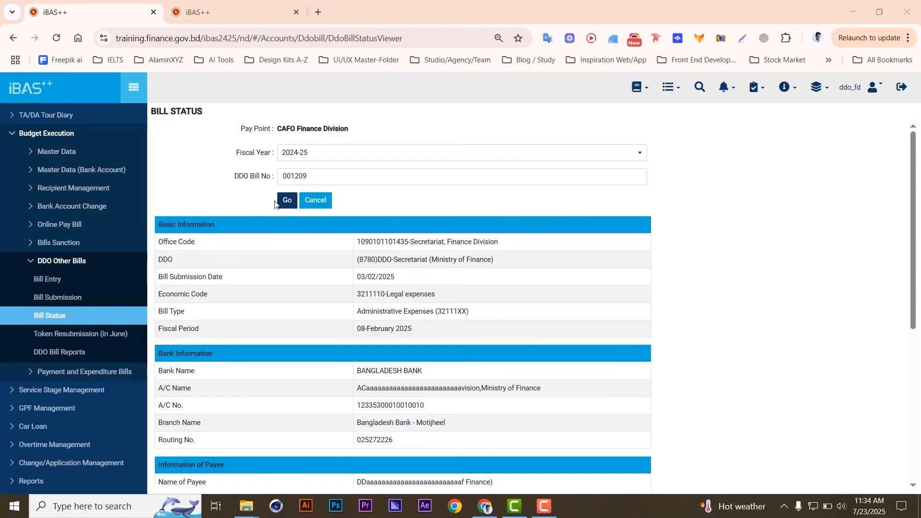
scroll(303, 278, down, 1)
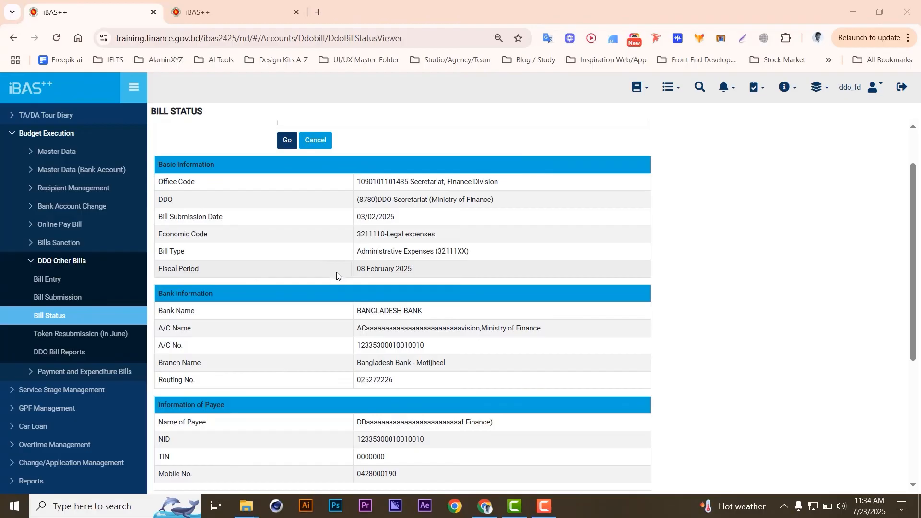
scroll(337, 276, down, 2)
scroll(336, 274, down, 2)
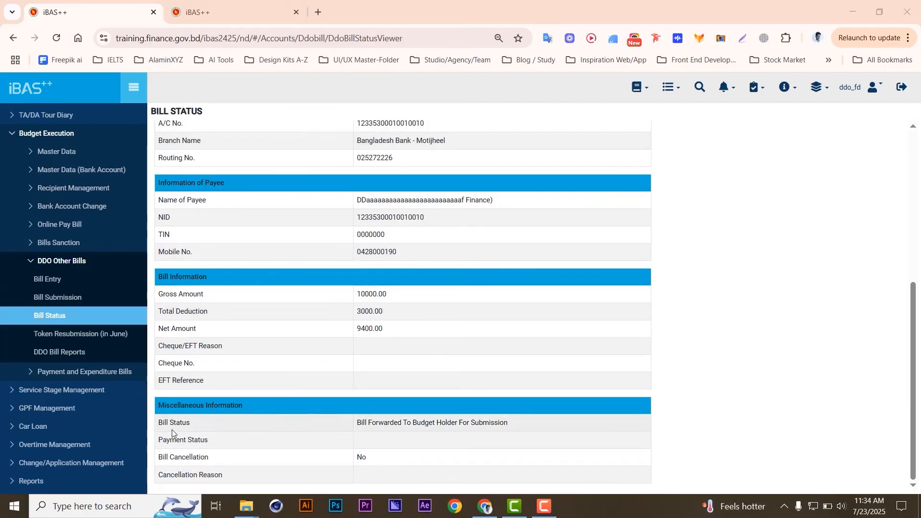
drag(161, 426, 319, 423)
click(376, 424)
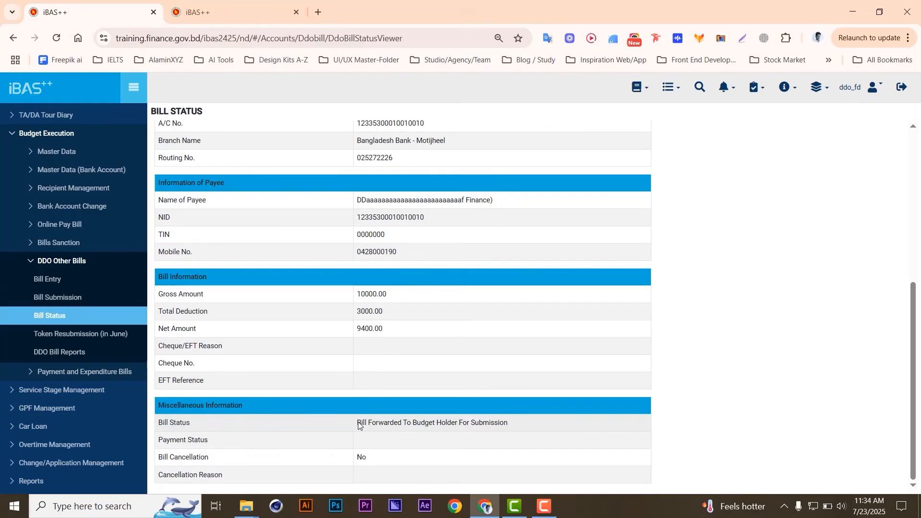